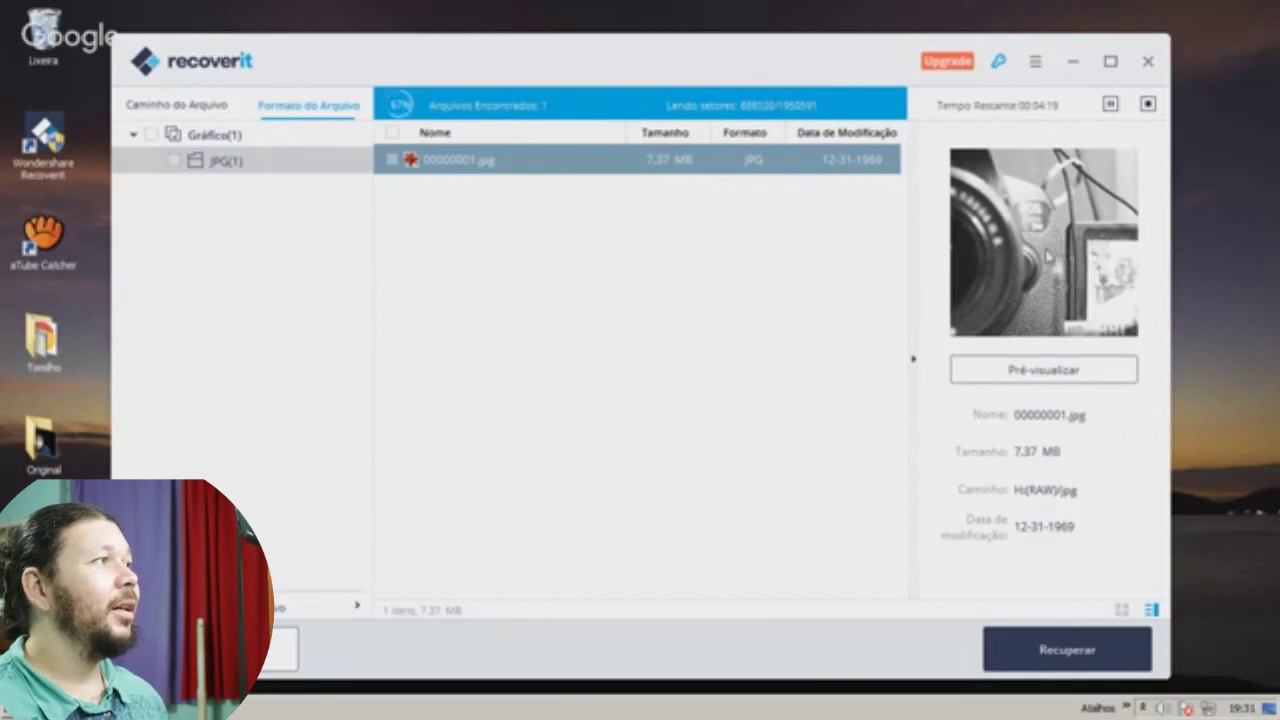
Stop the running scan, confirming the interruption, and mark the found photo 00000001.jpg for recovery.
click(1148, 106)
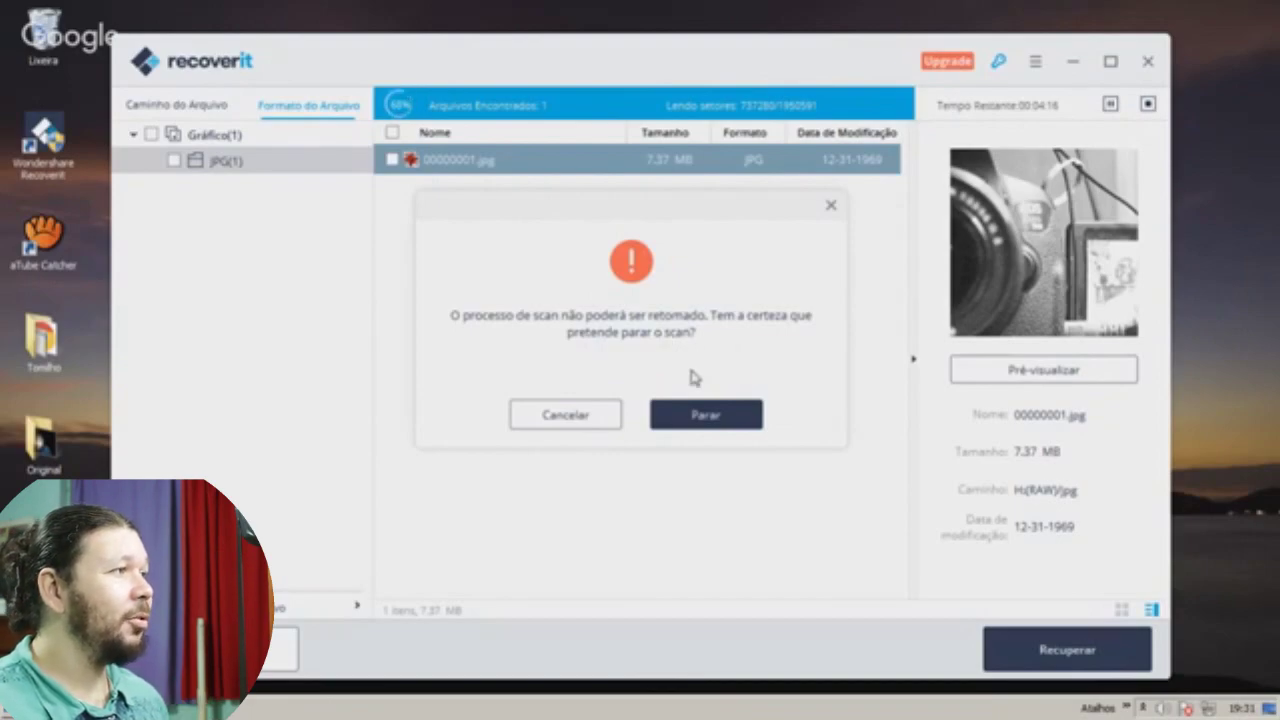
click(690, 416)
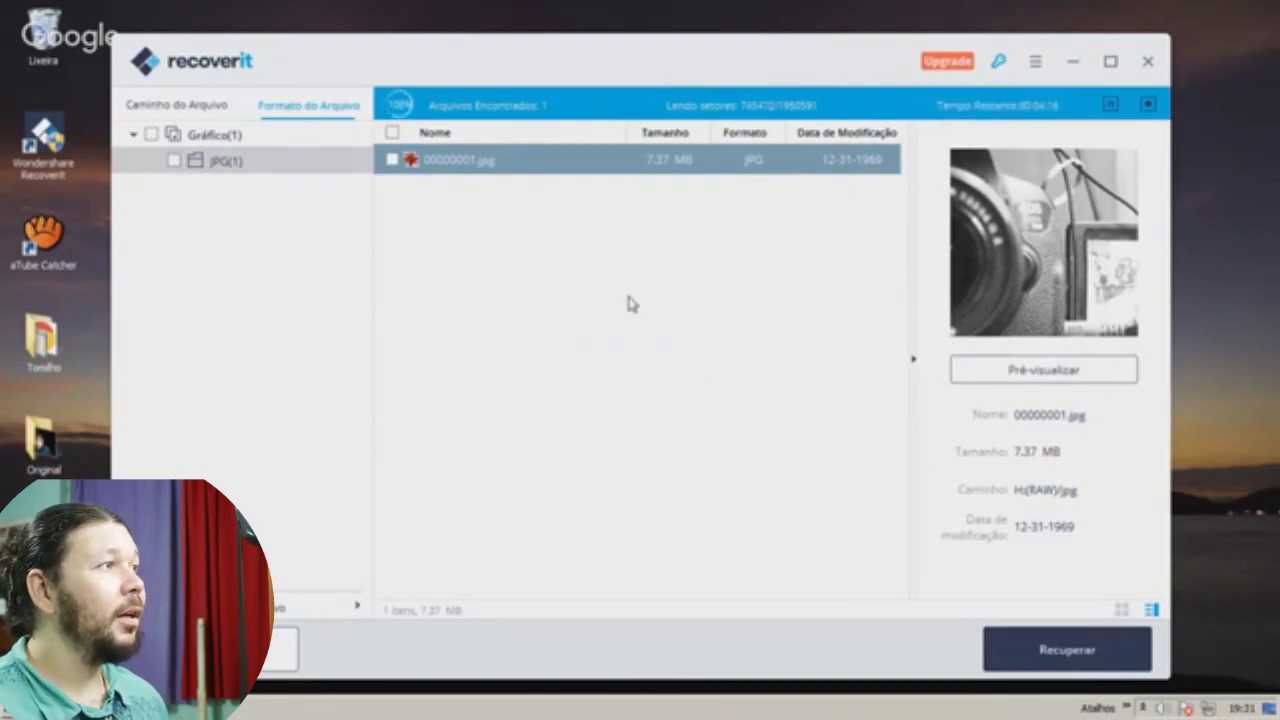
click(392, 161)
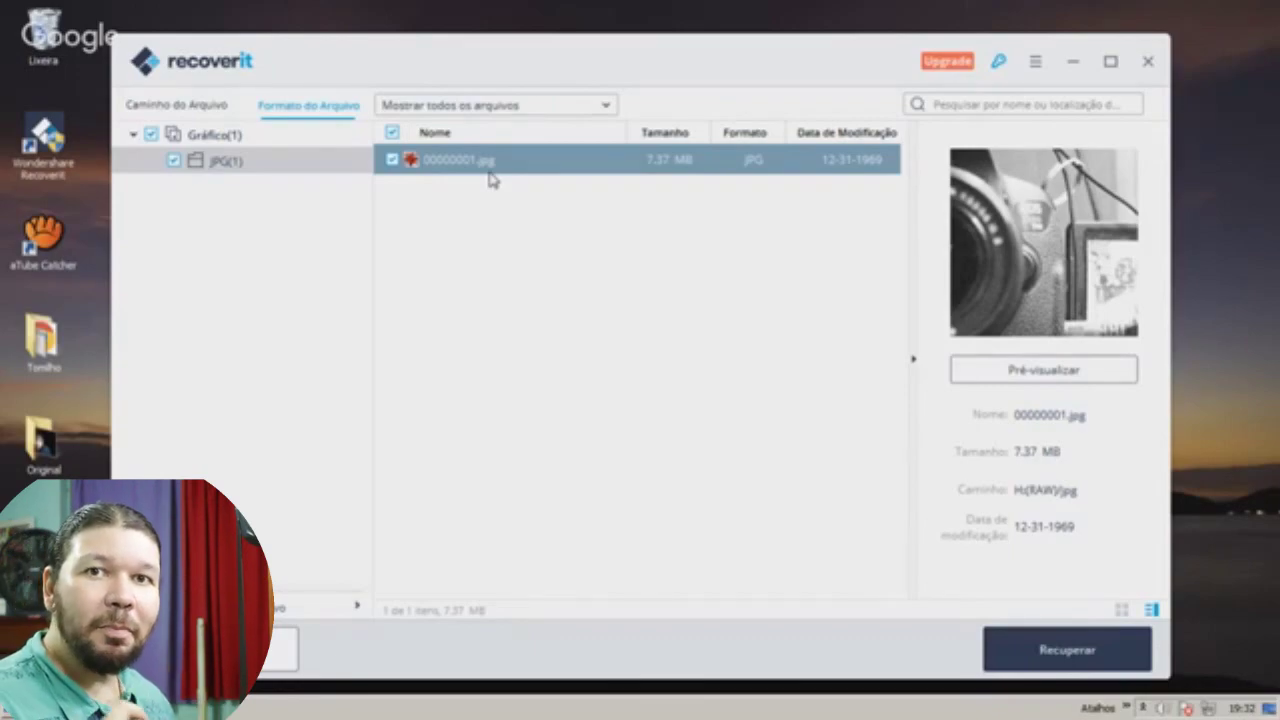
Recover the marked photo with the free version, saving it to the Área de Trabalho folder inside SO_Win7.
click(1022, 662)
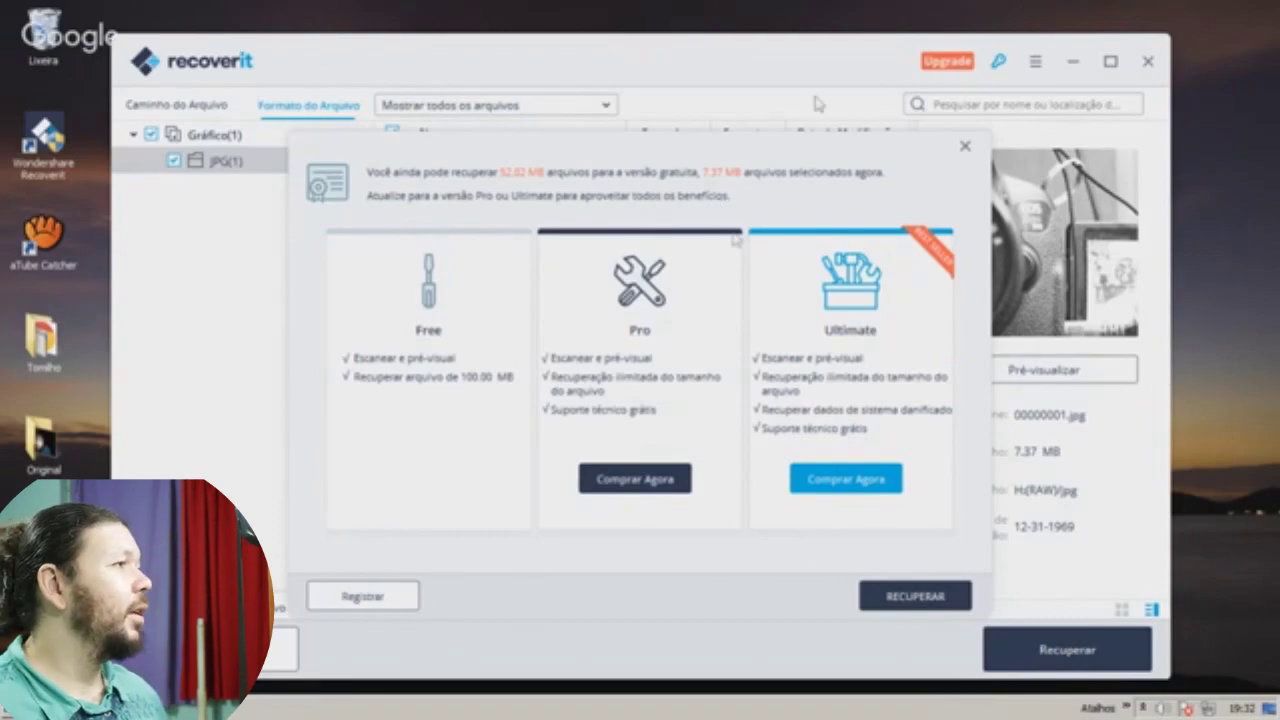
click(913, 603)
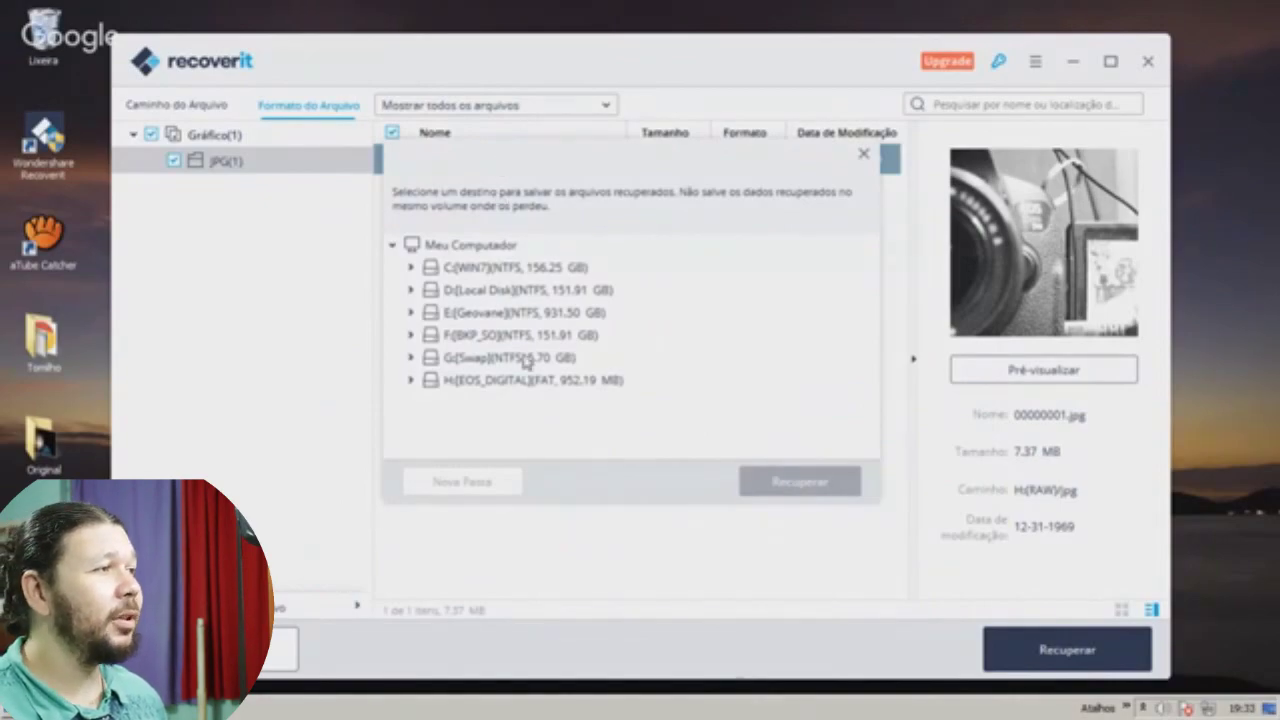
scroll(520, 428, down, 1)
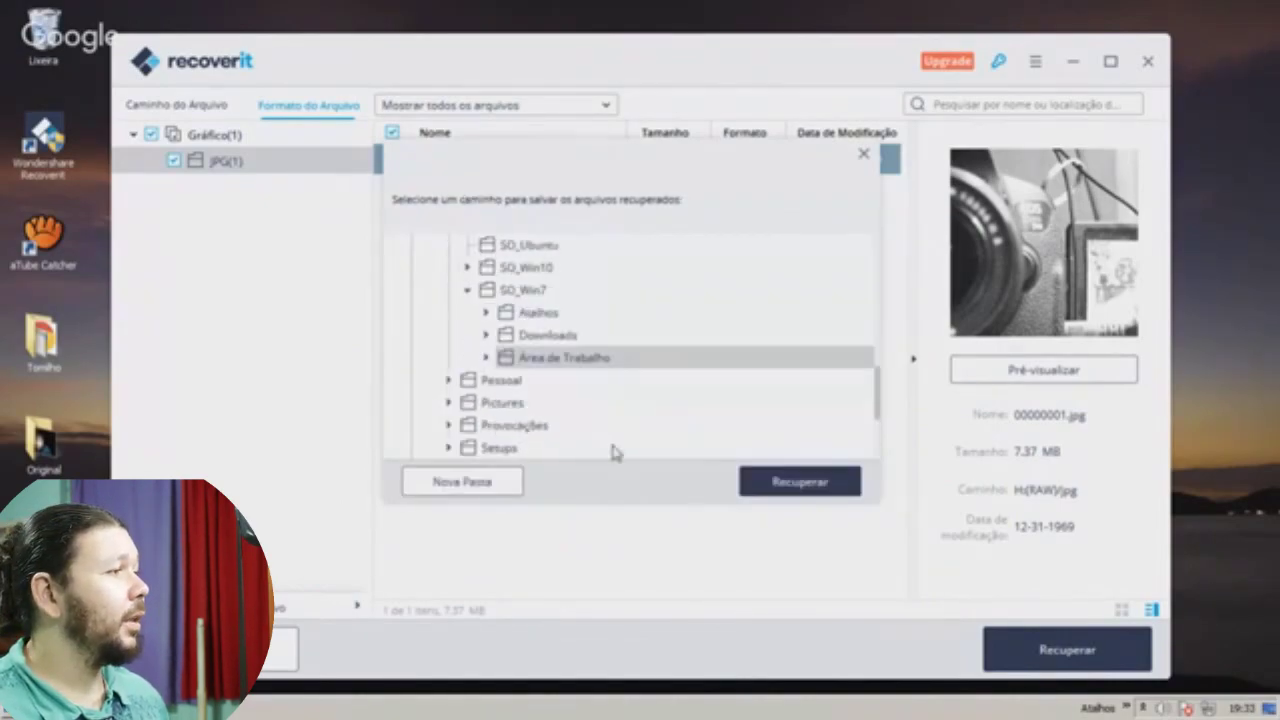
click(782, 488)
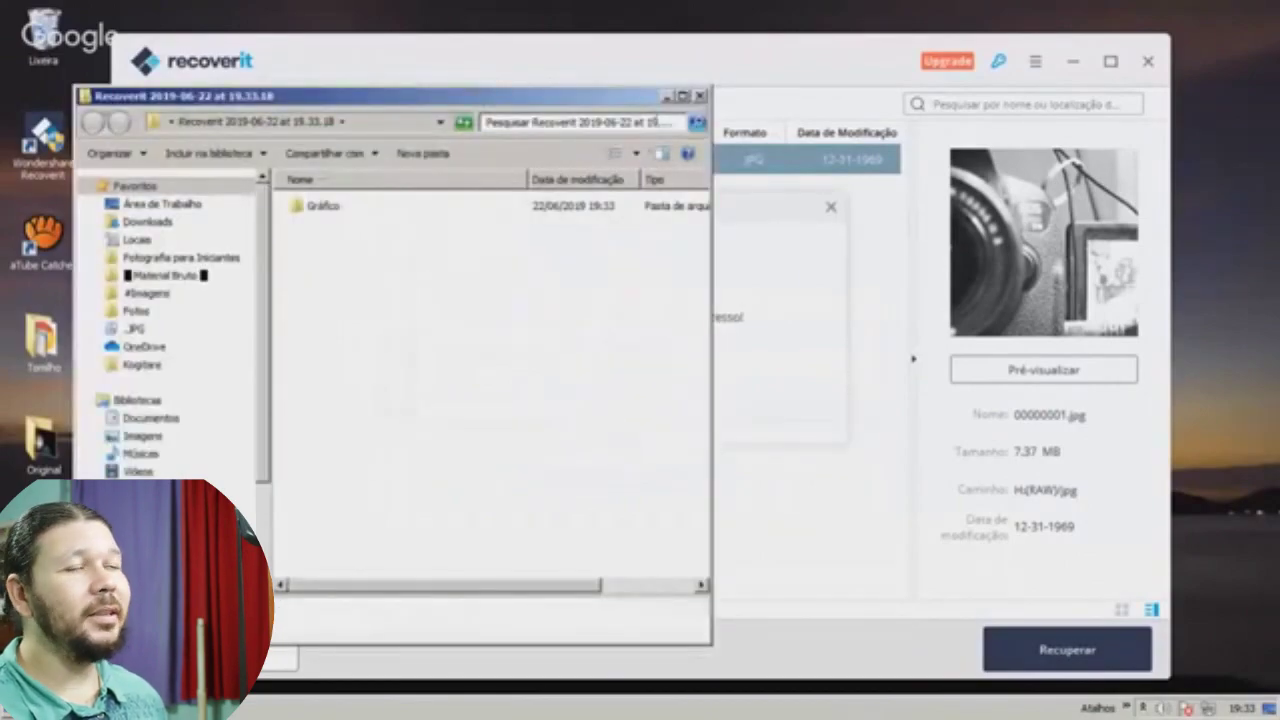
Open the recovered Gráfico folder and its JPG subfolder to view the recovered photo.
double_click(320, 205)
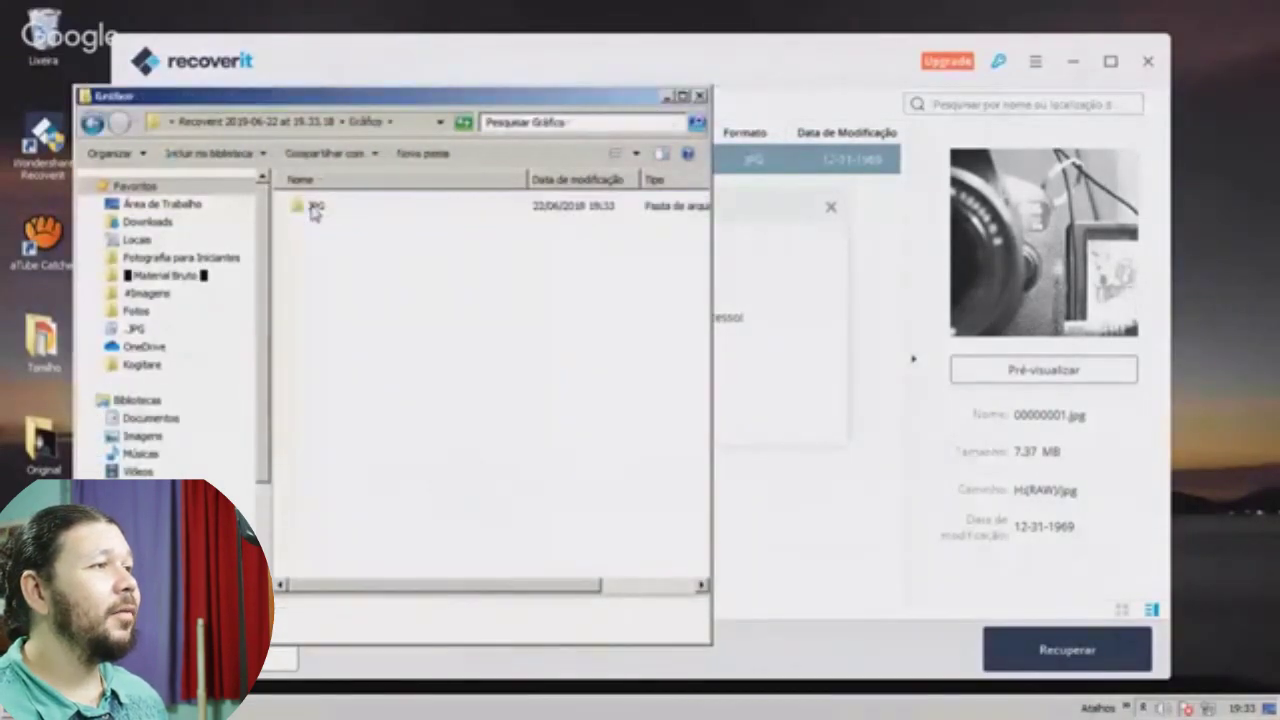
double_click(314, 208)
double_click(322, 205)
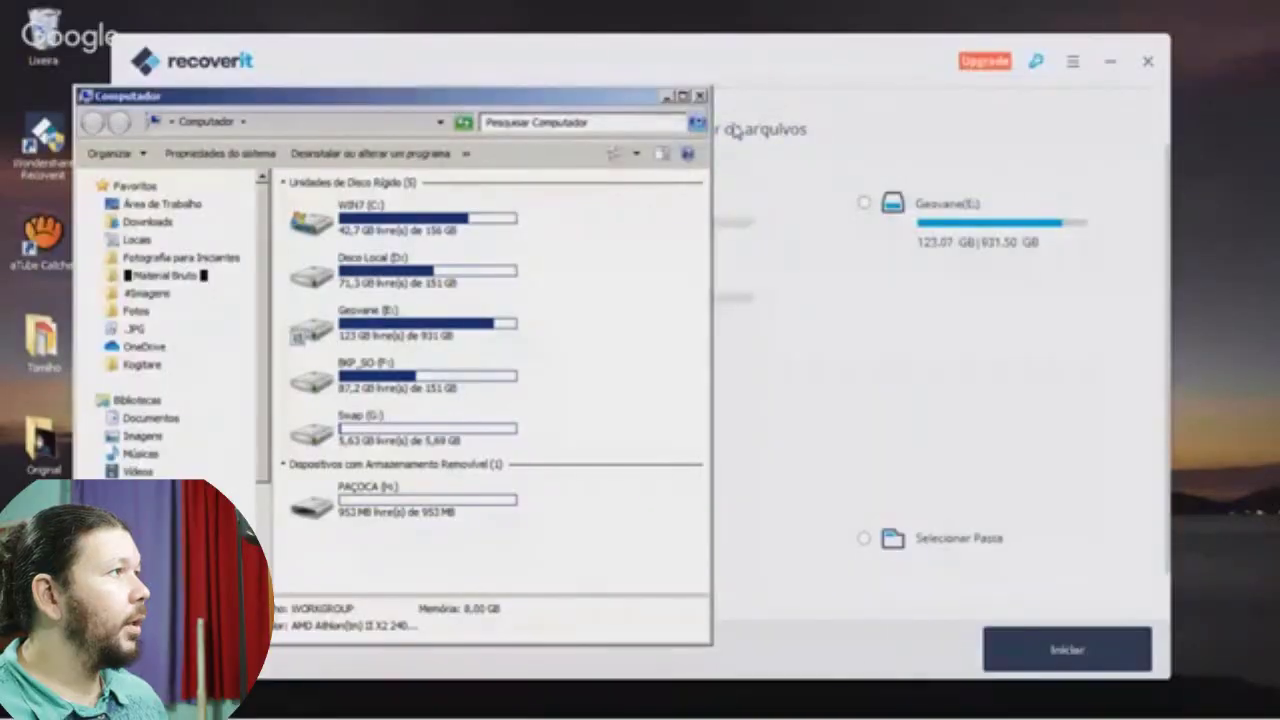
Send a copy of the Lâmpada photo from the Original folder to the PAÇOCA (H:) memory card.
click(680, 96)
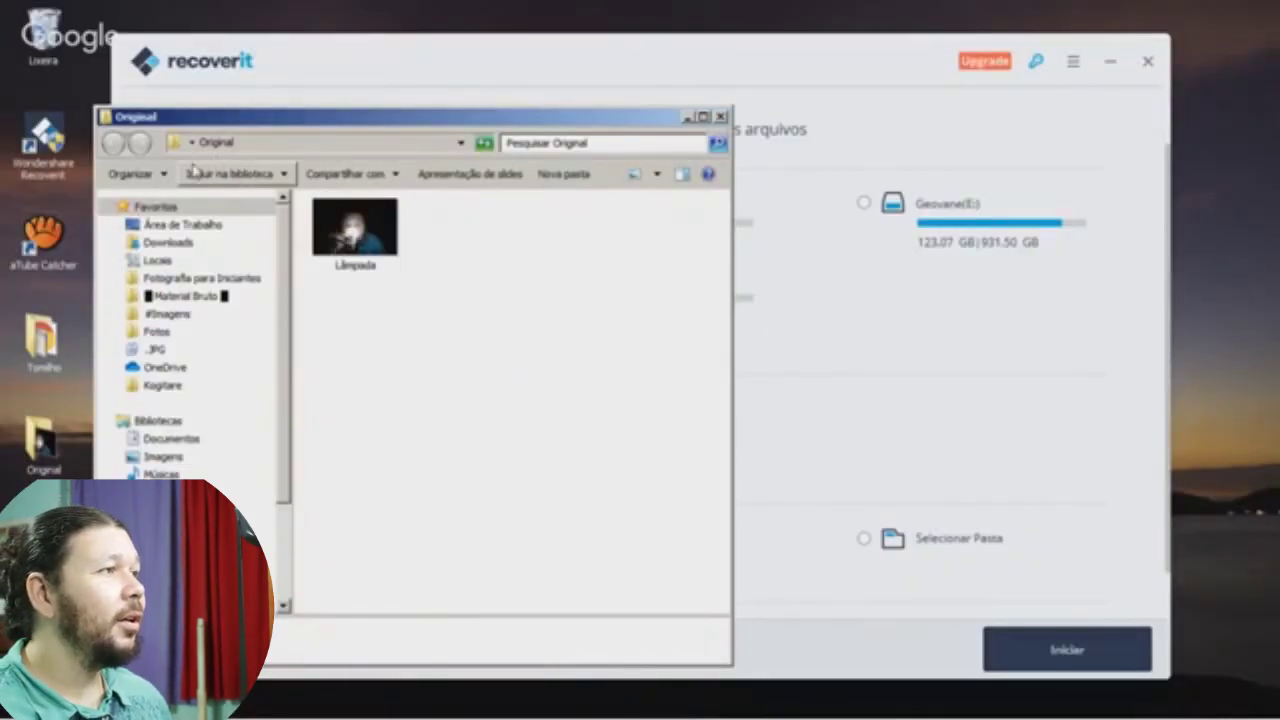
right_click(350, 228)
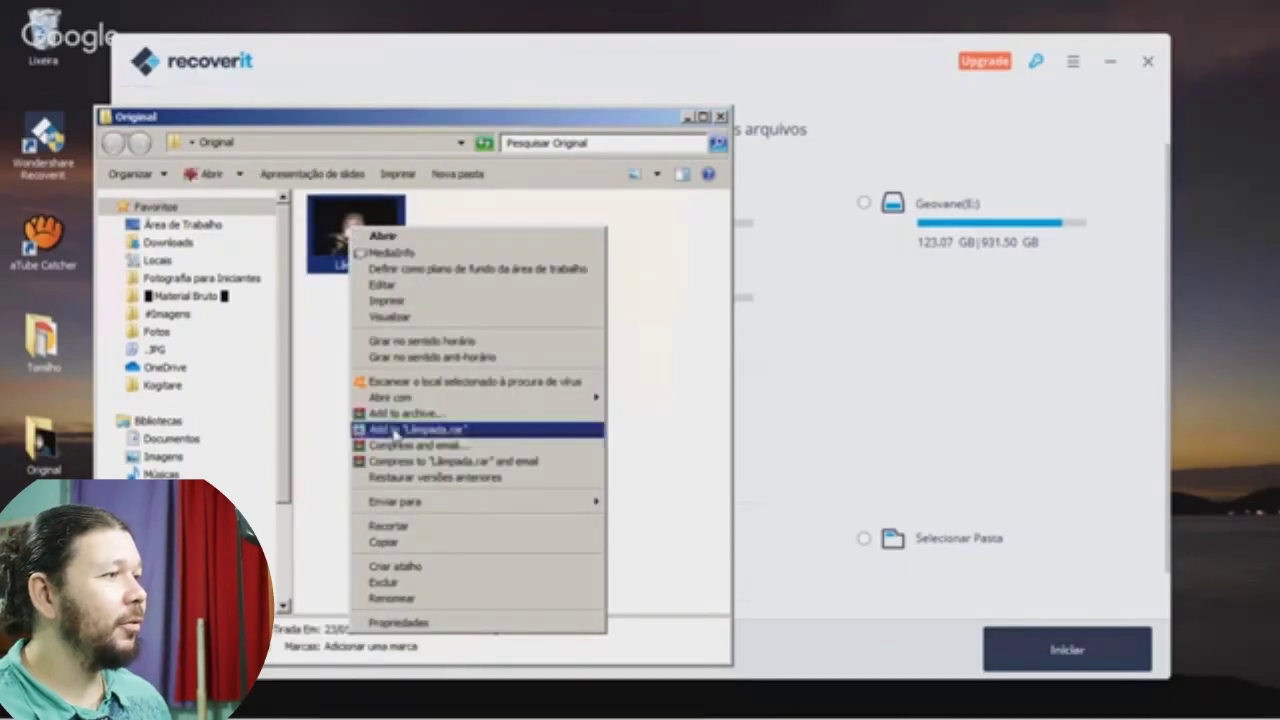
mouse_move(560, 501)
click(690, 590)
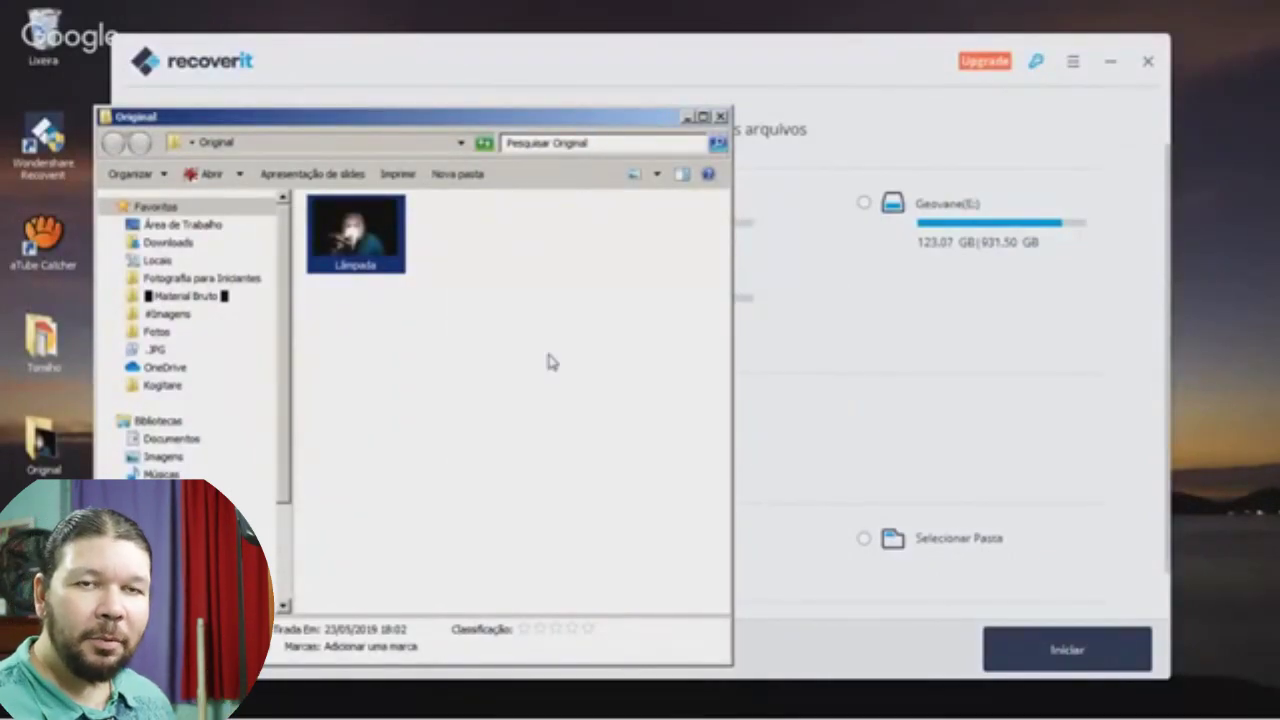
Quick-format the PAÇOCA (H:) card as FAT, forcing it despite being in use, and open the card to check its contents.
click(165, 563)
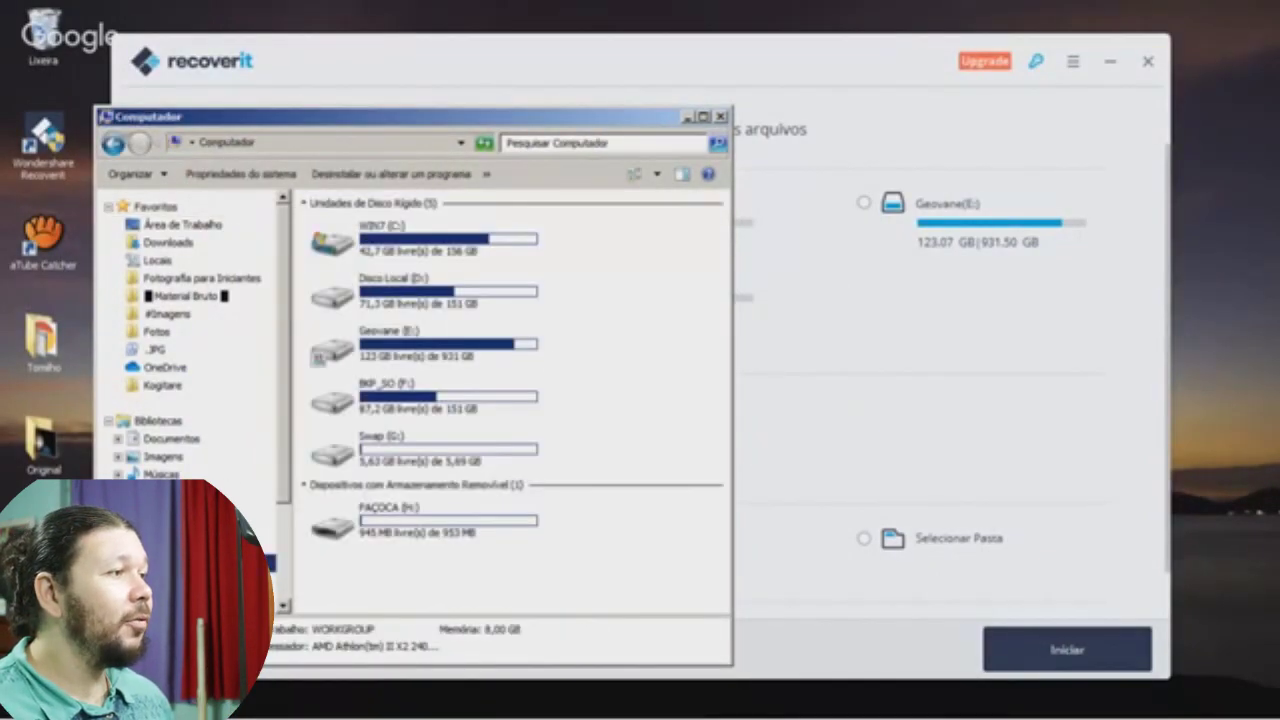
right_click(386, 510)
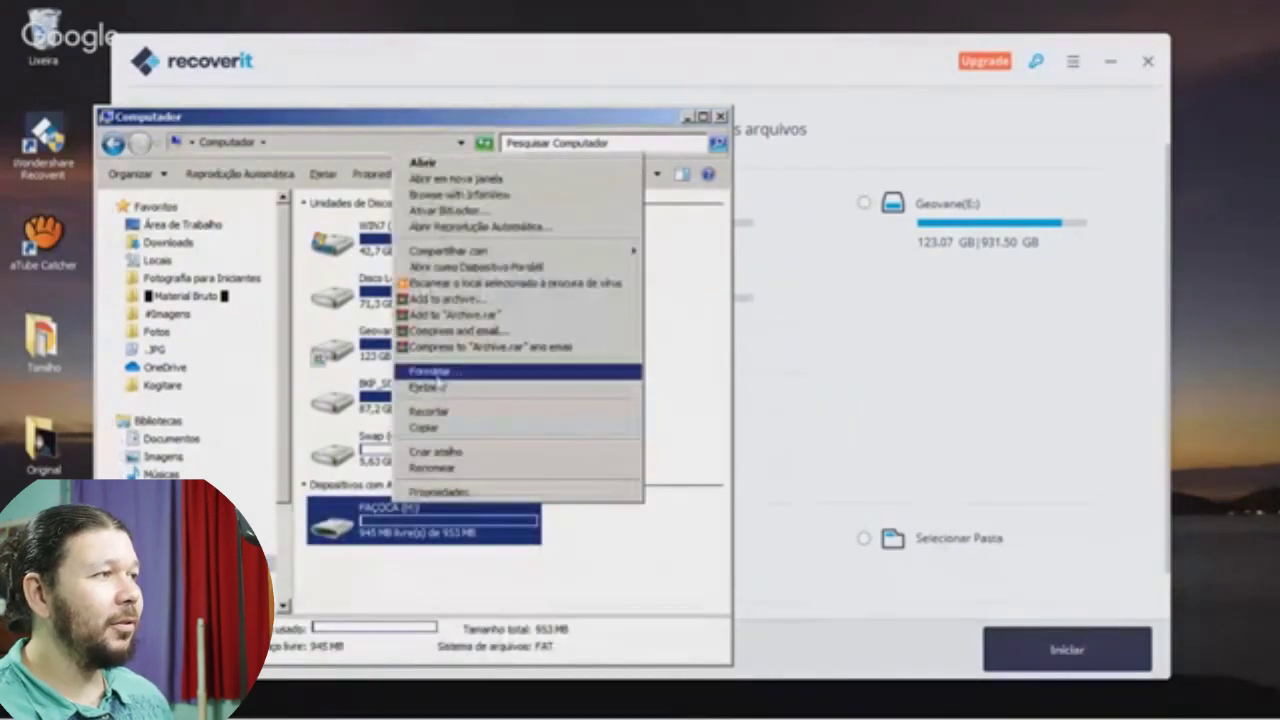
click(436, 370)
click(368, 527)
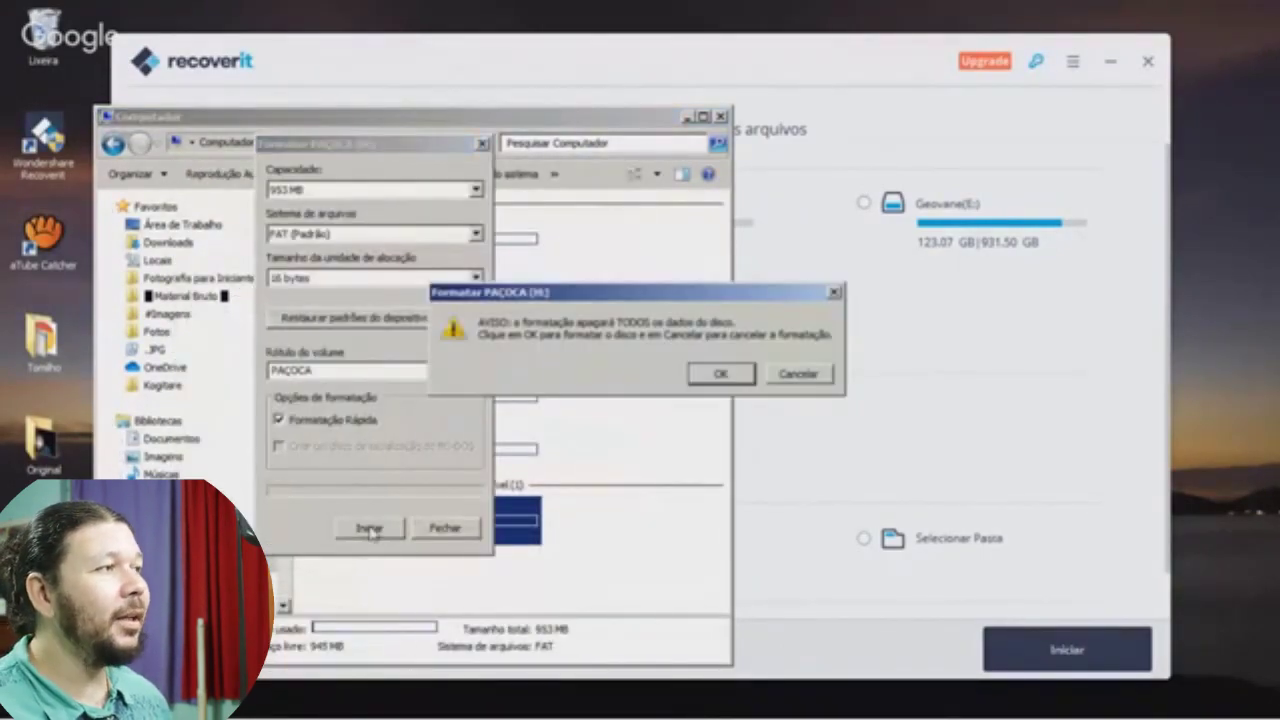
click(718, 375)
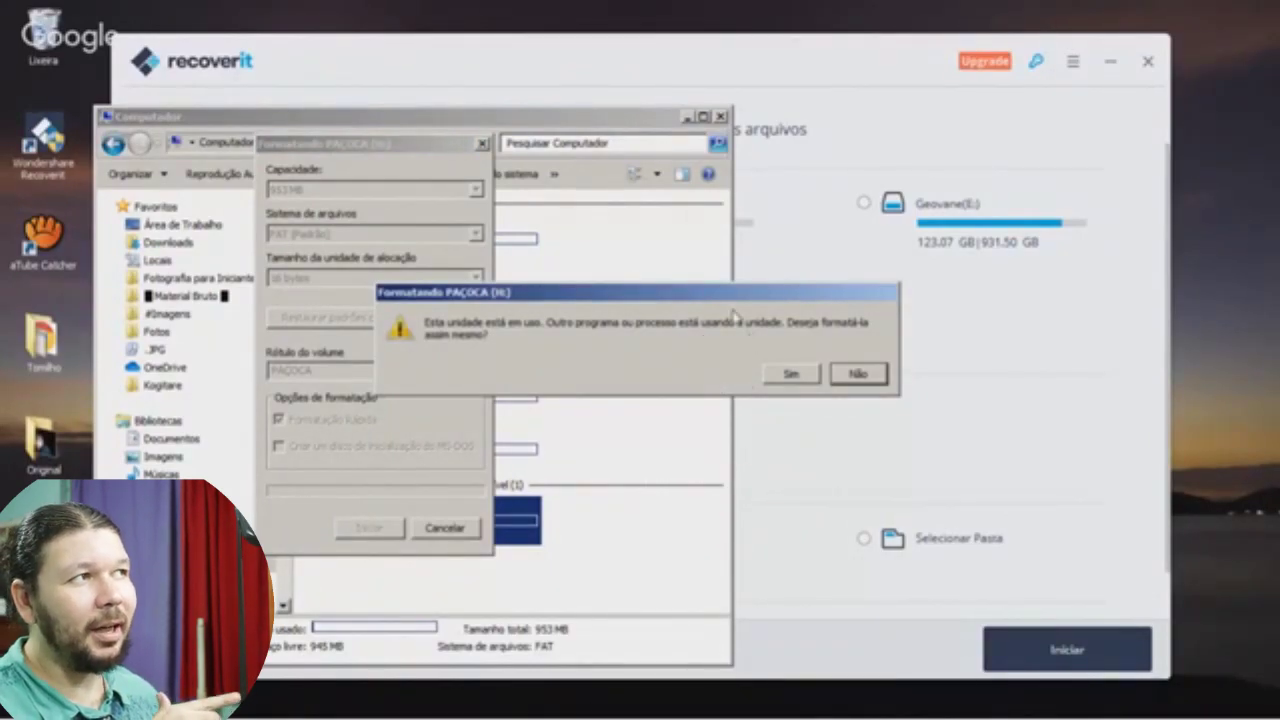
click(790, 376)
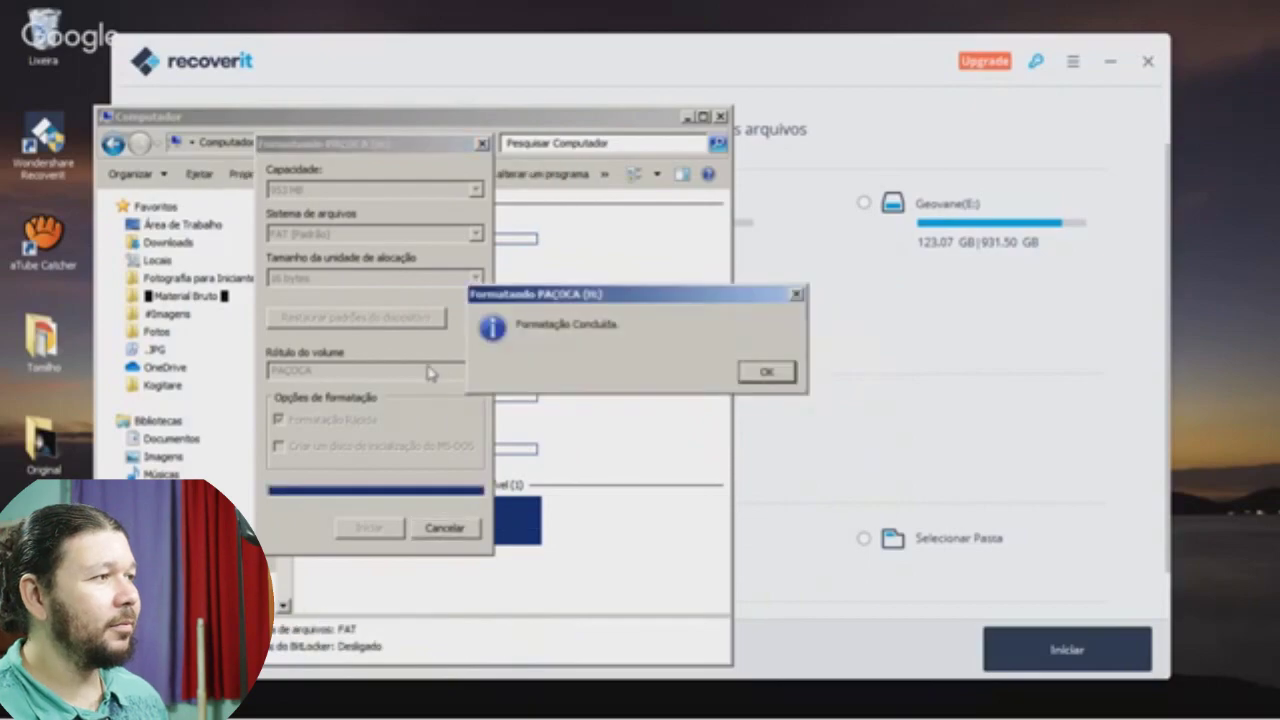
key(Return)
click(447, 527)
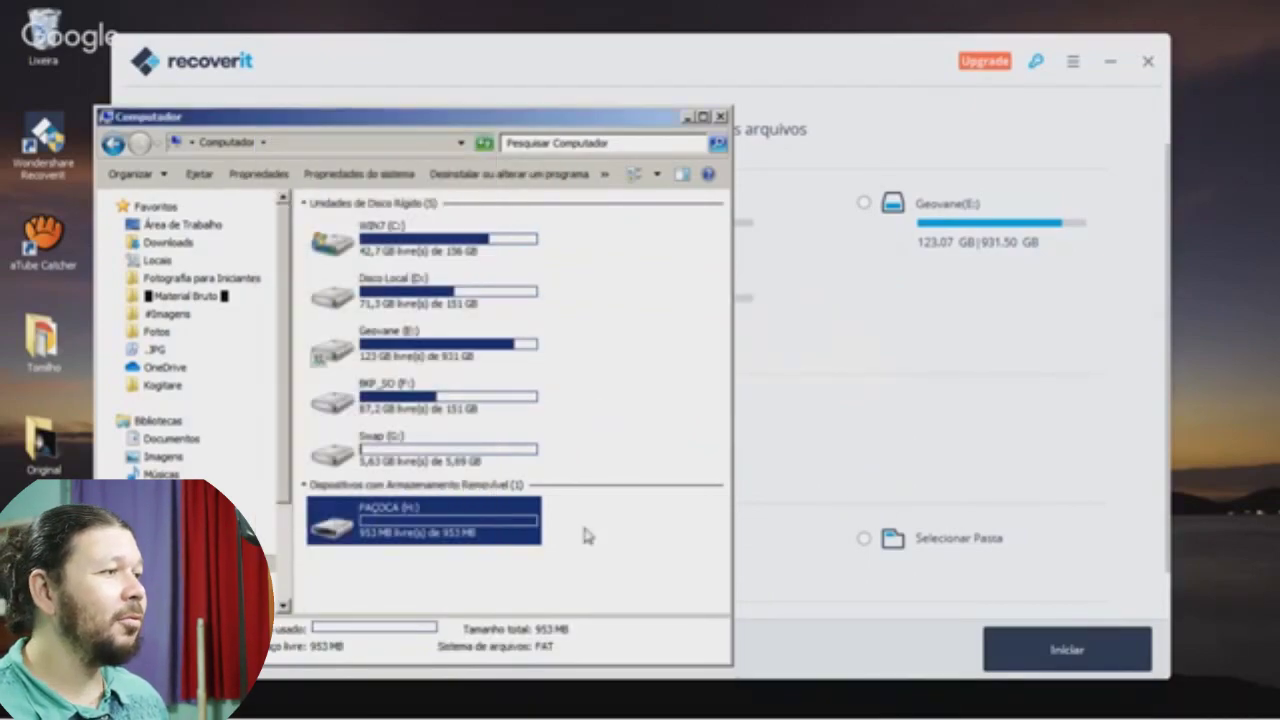
double_click(449, 530)
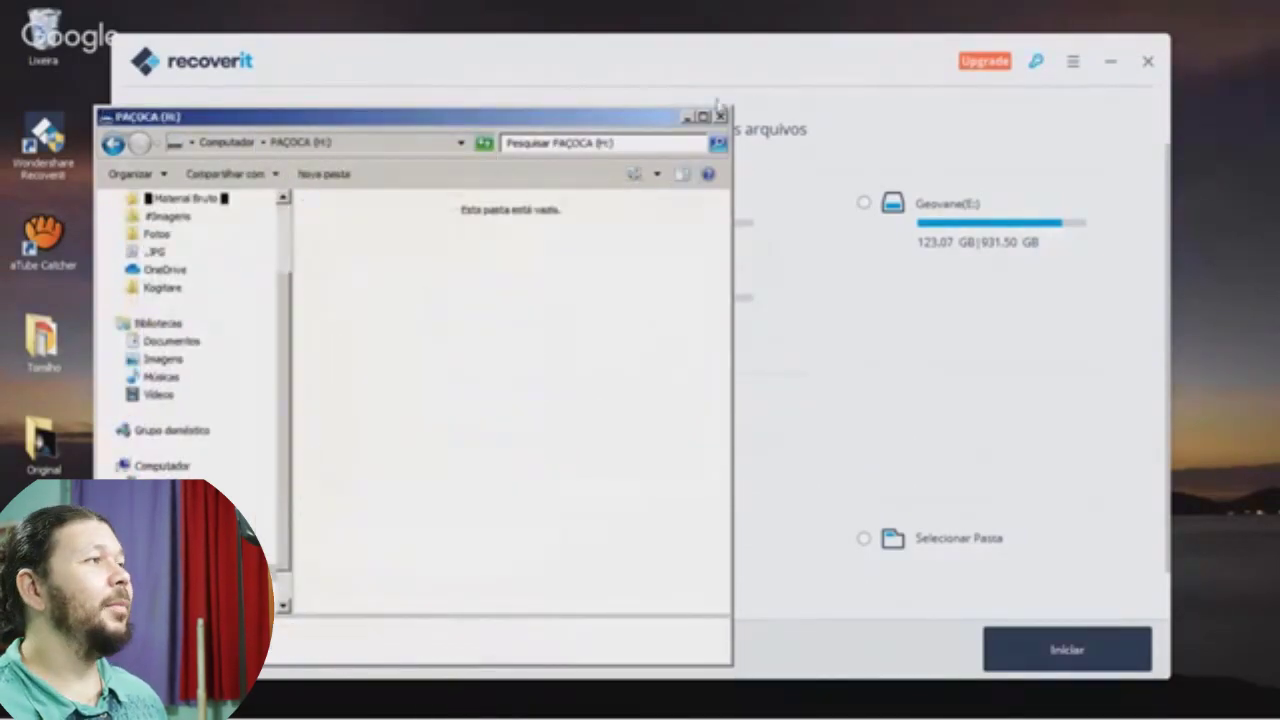
click(720, 116)
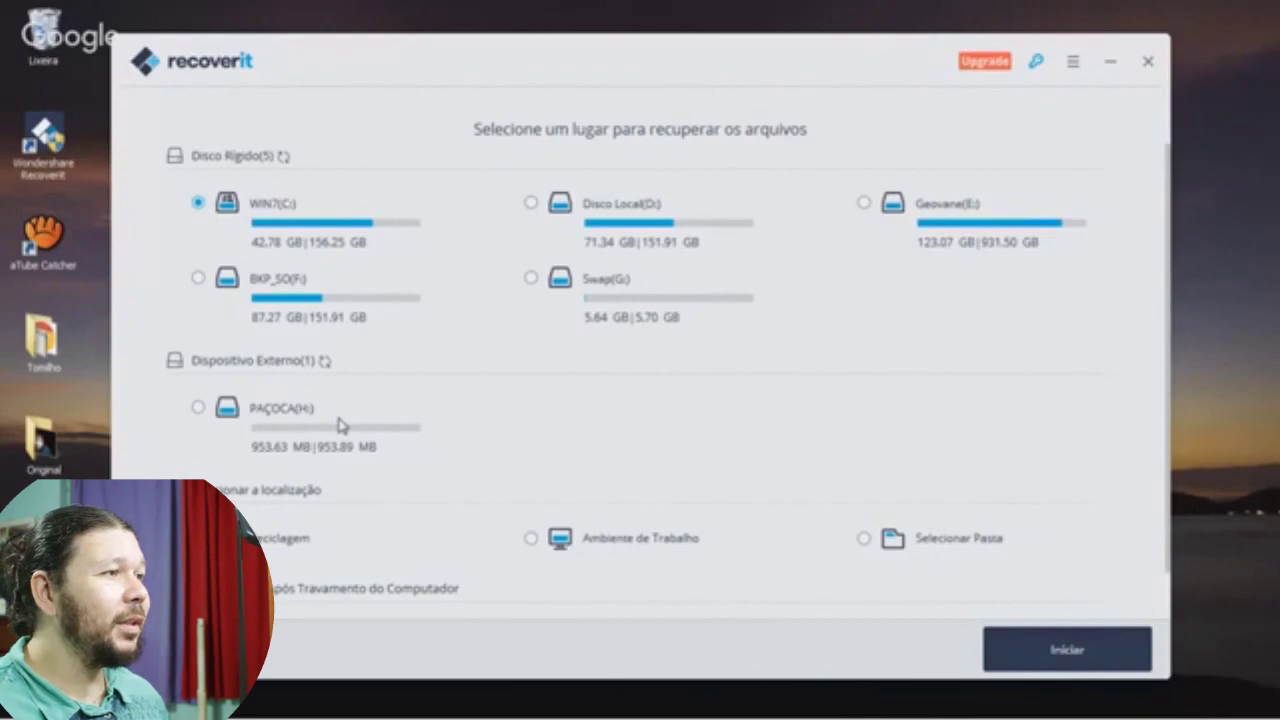
Scan PAÇOCA (H:) for lost files and preview the JPG found under the Gráfico file format group.
click(198, 410)
click(995, 649)
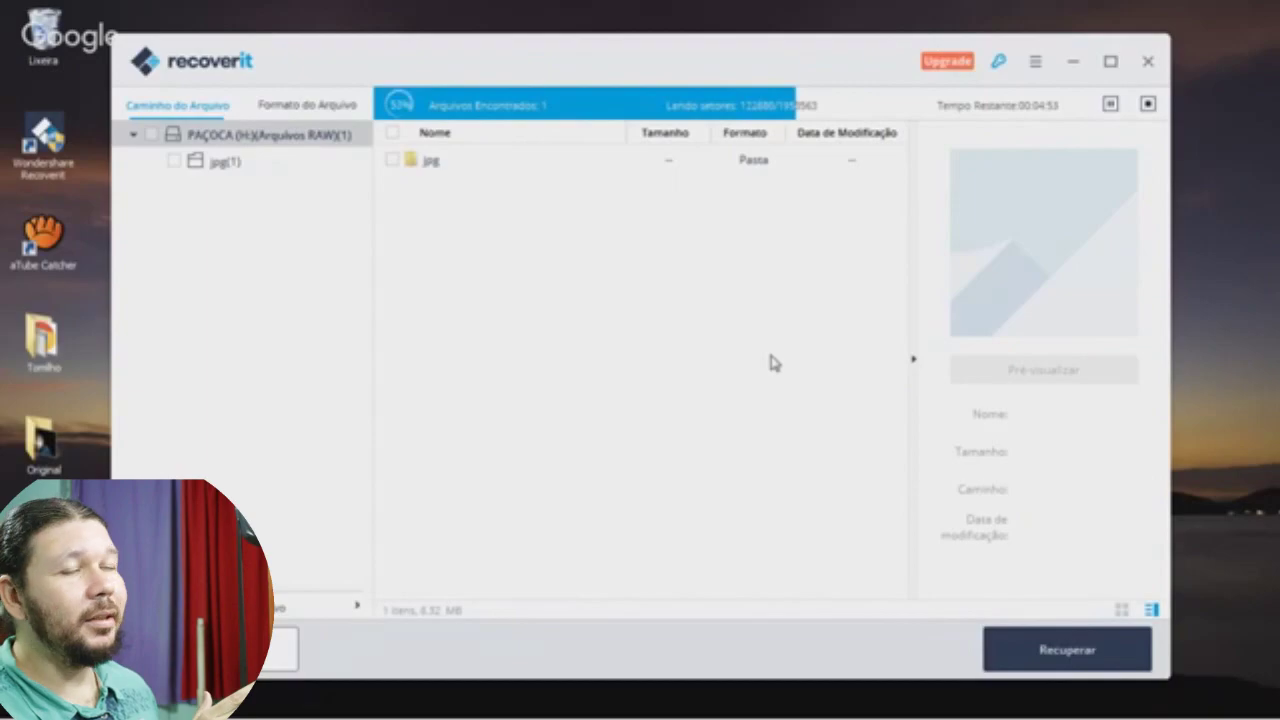
click(268, 112)
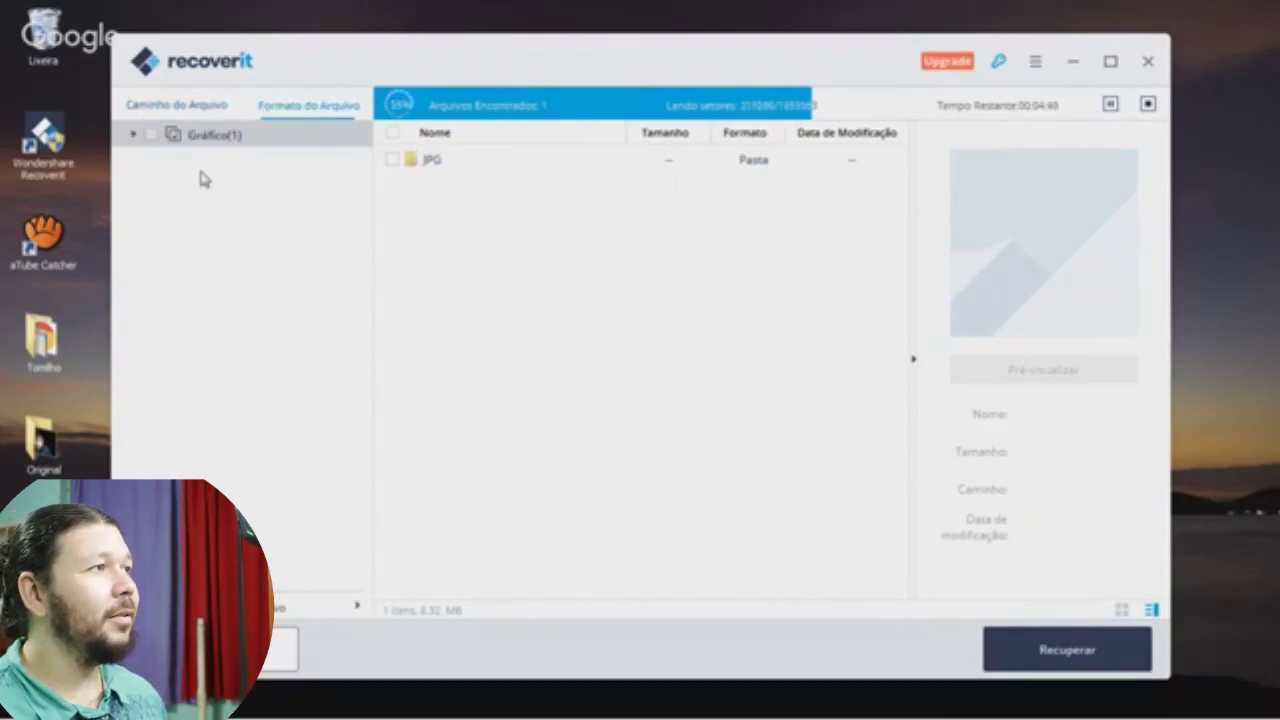
click(134, 135)
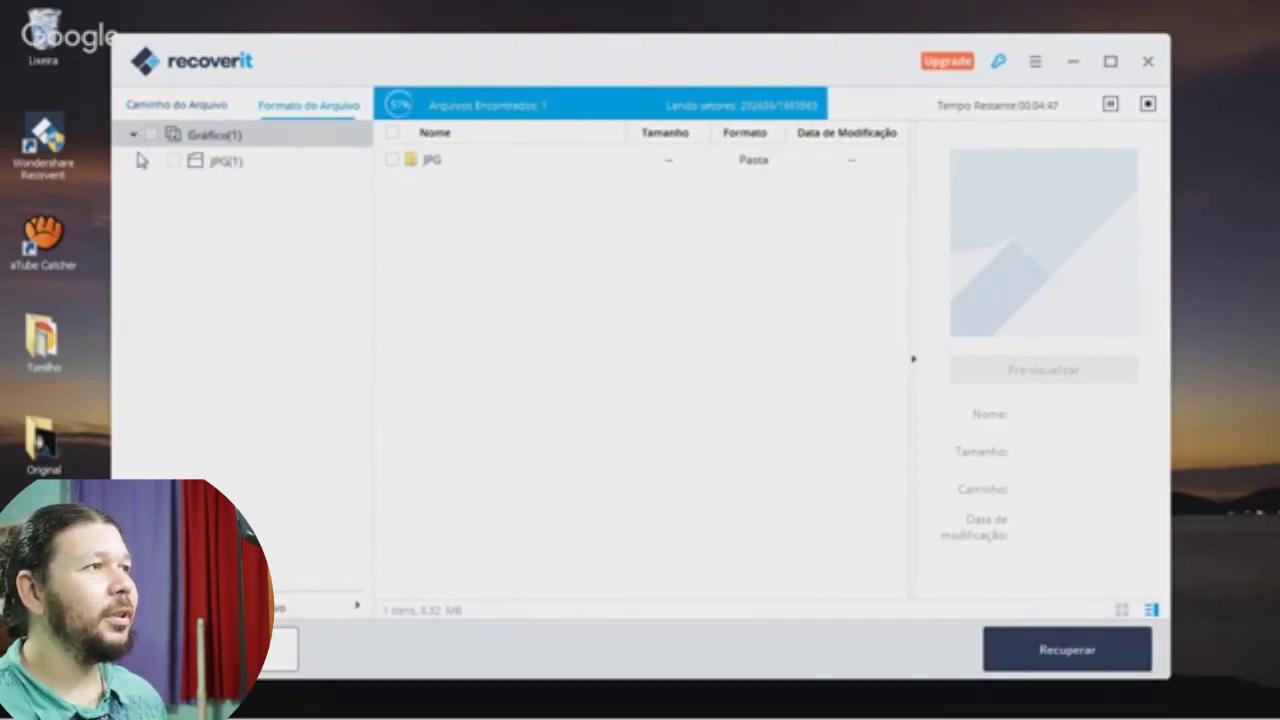
click(232, 165)
click(416, 172)
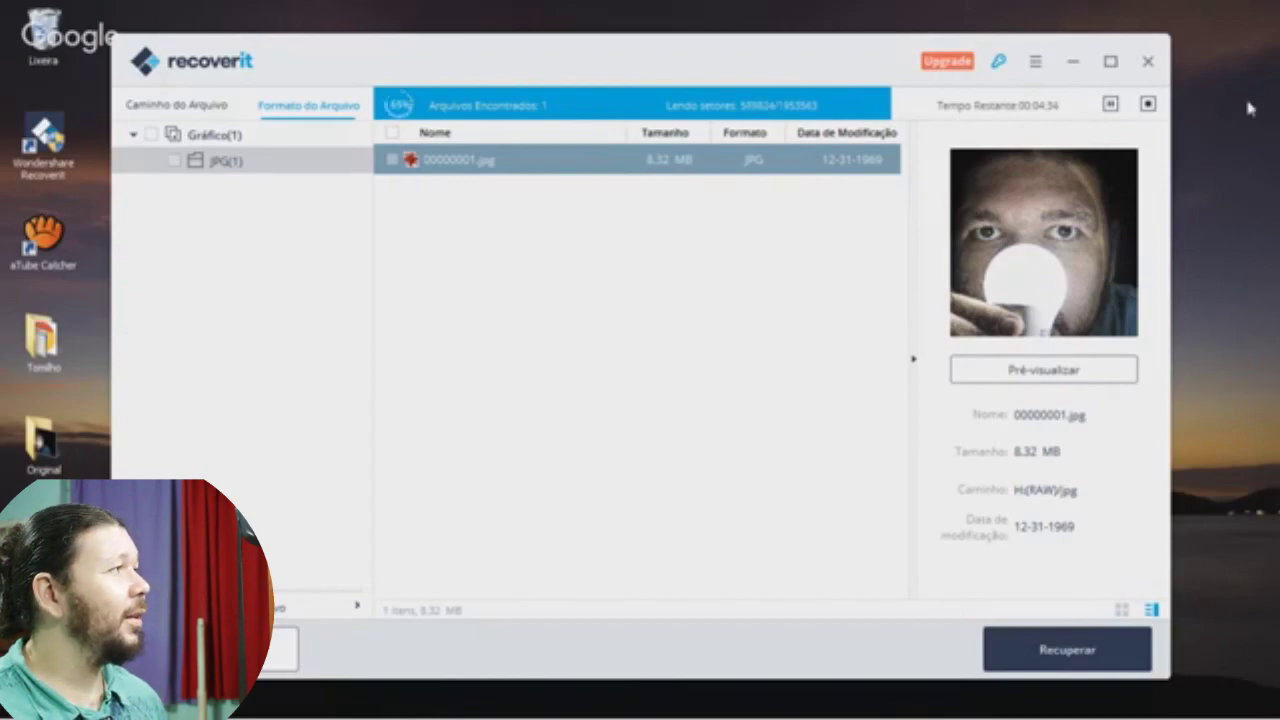
Stop the scan of PAÇOCA (H:) early and mark the previewed 00000001.jpg for recovery.
click(1146, 106)
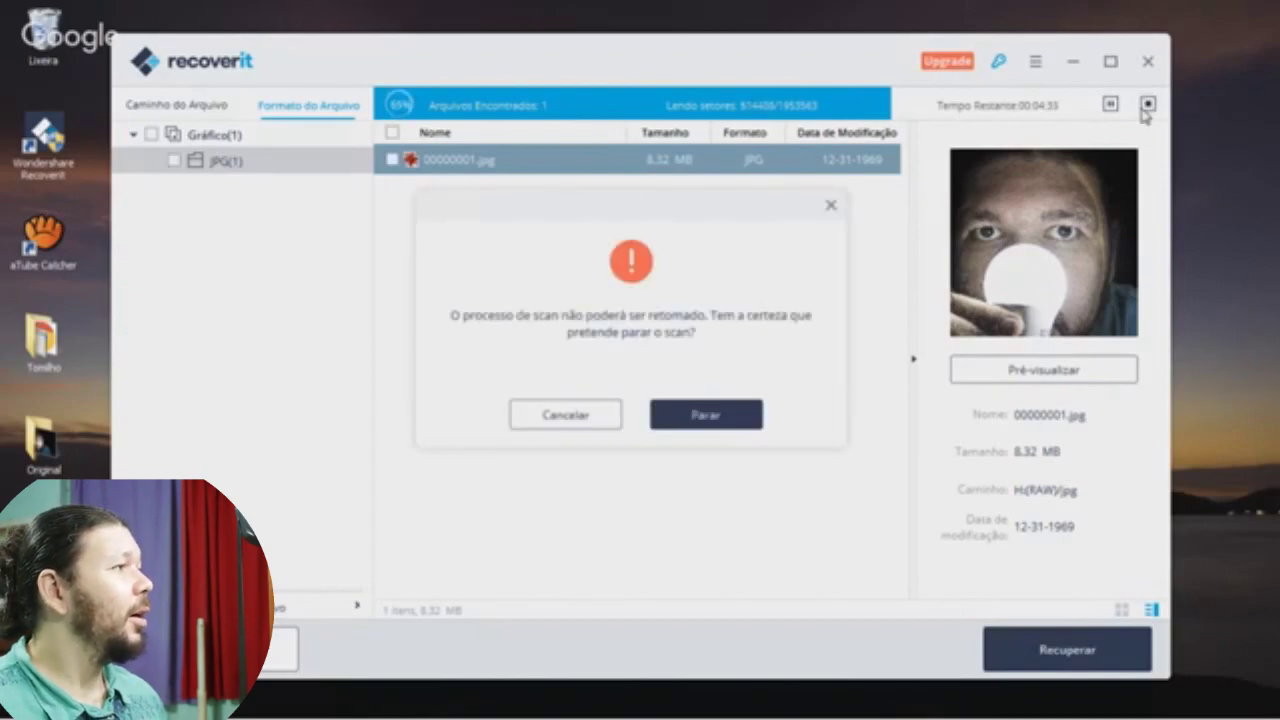
click(690, 414)
click(393, 160)
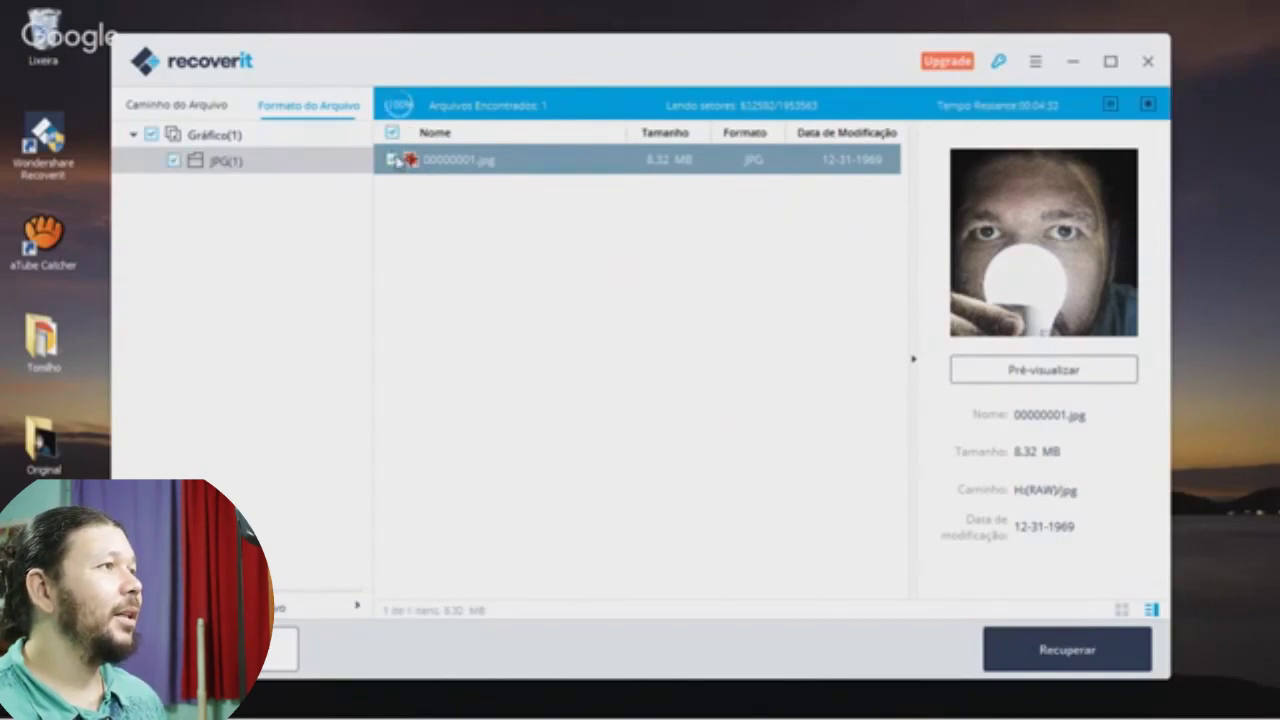
Recover the marked lamp photo to the hard disk using the free version.
click(1049, 658)
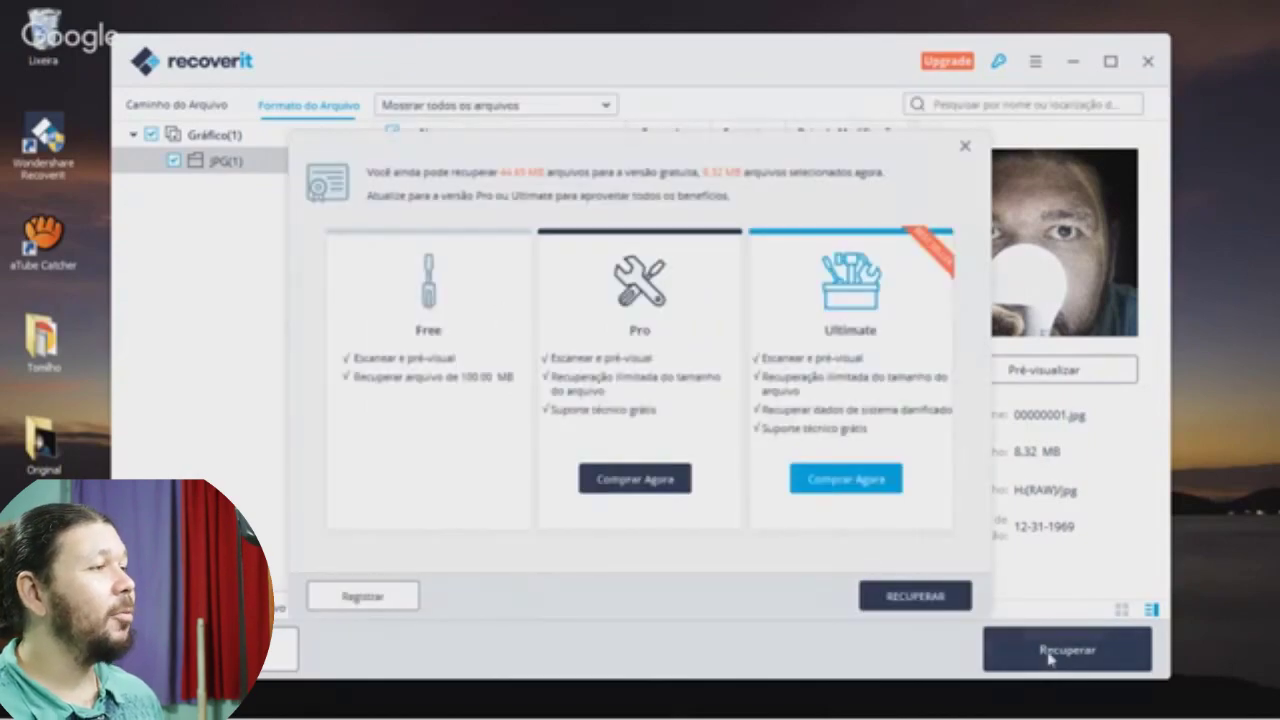
click(914, 596)
click(410, 314)
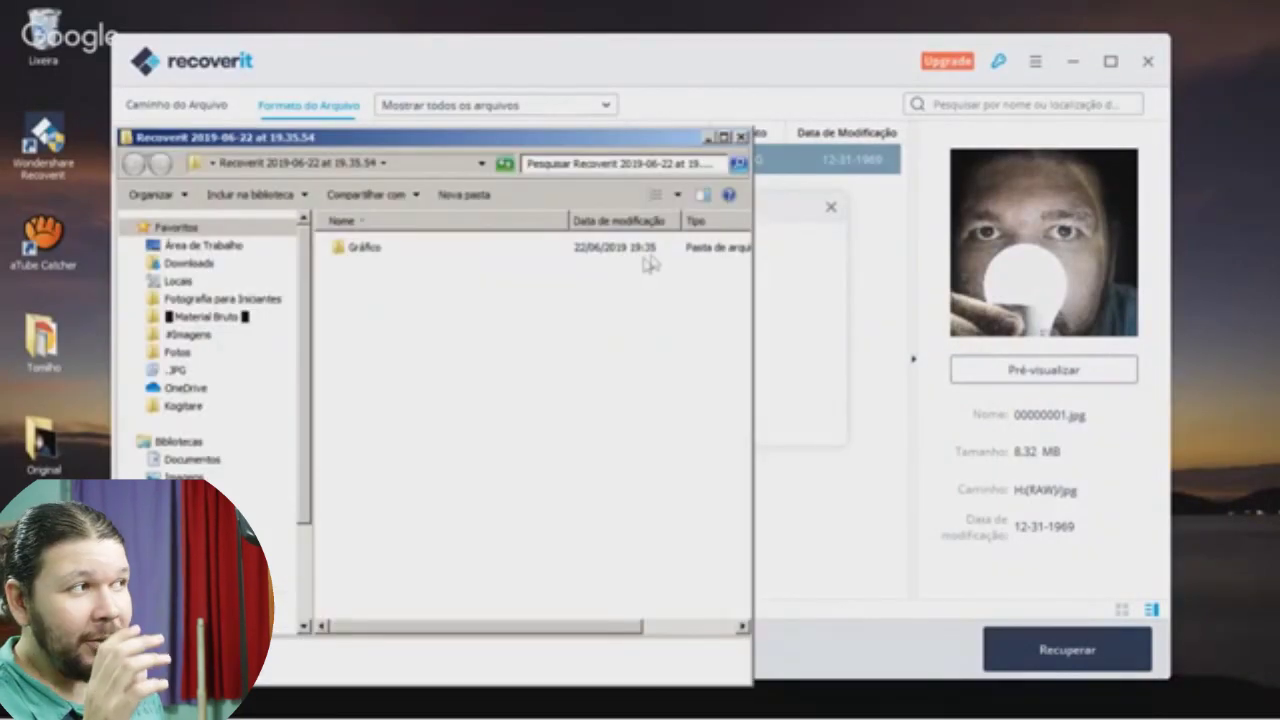
Dismiss the recovery folder window and the completion message, and exit the recovery program without keeping the scan result.
click(742, 137)
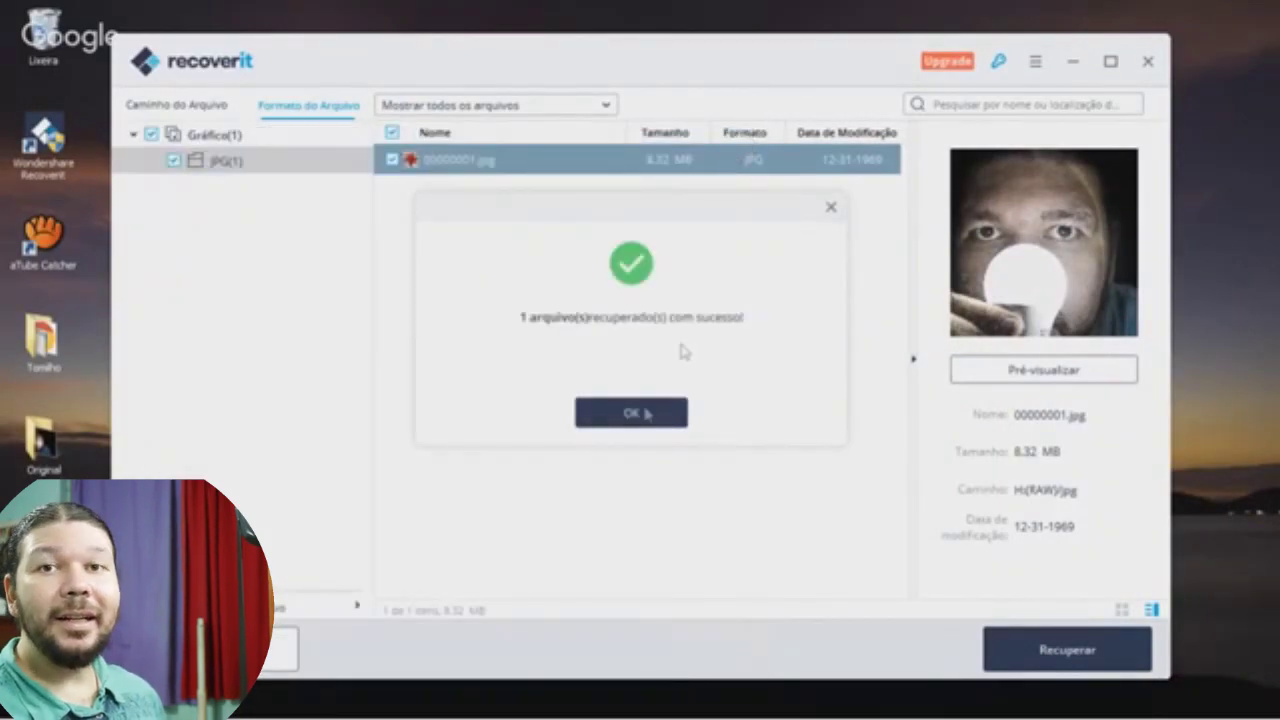
click(617, 420)
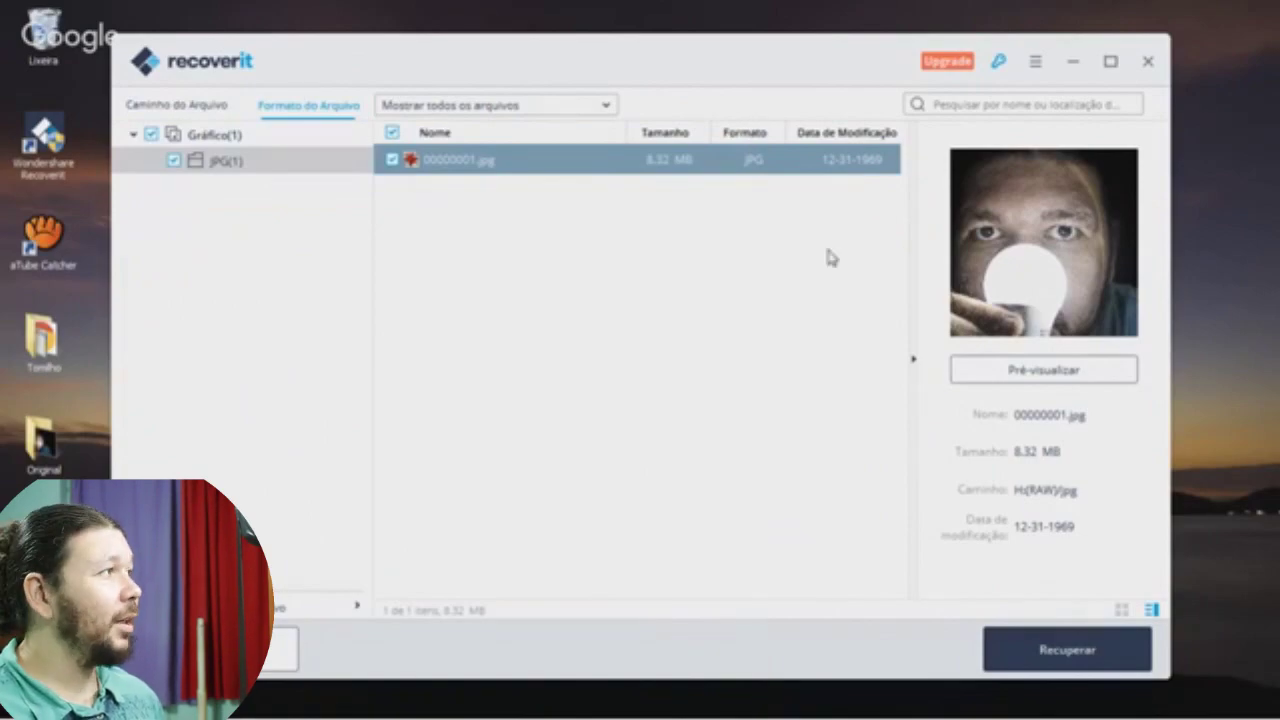
click(1146, 63)
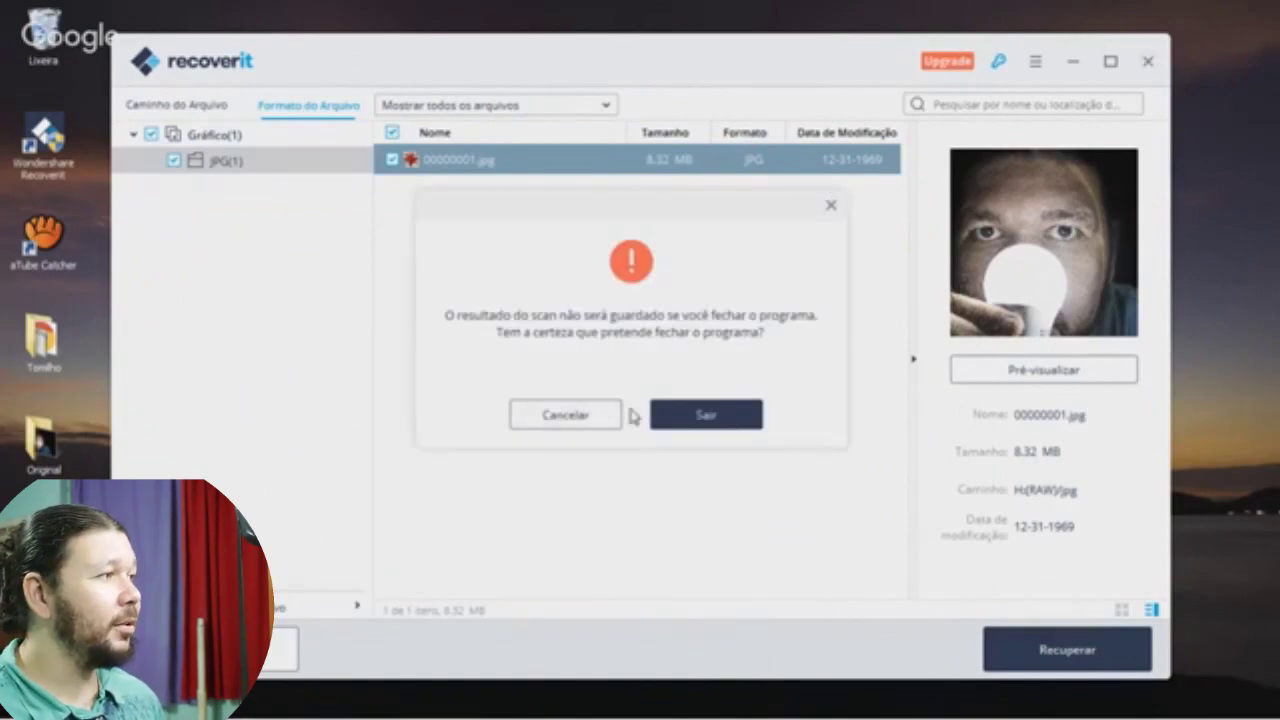
click(682, 418)
Open the recovered Gráfico > JPG folder and the desktop's Original folder, arranging both windows side by side.
drag(411, 157, 1278, 205)
double_click(878, 127)
double_click(884, 124)
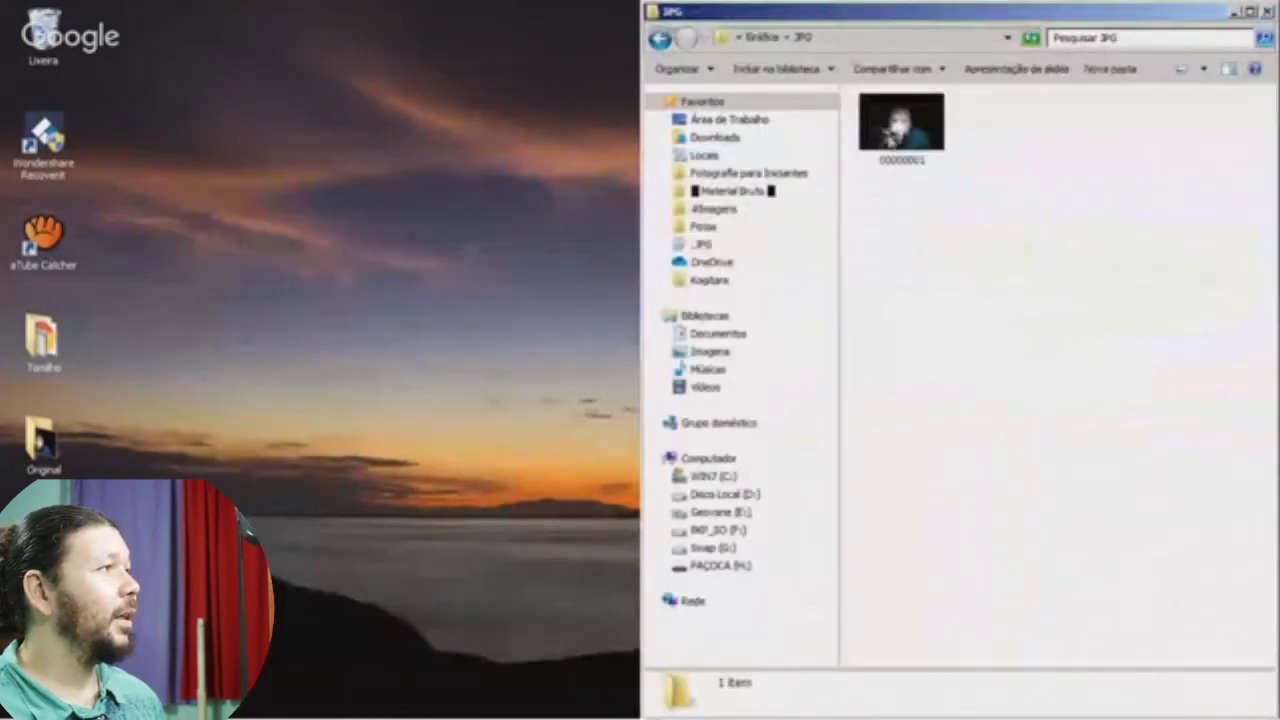
double_click(45, 445)
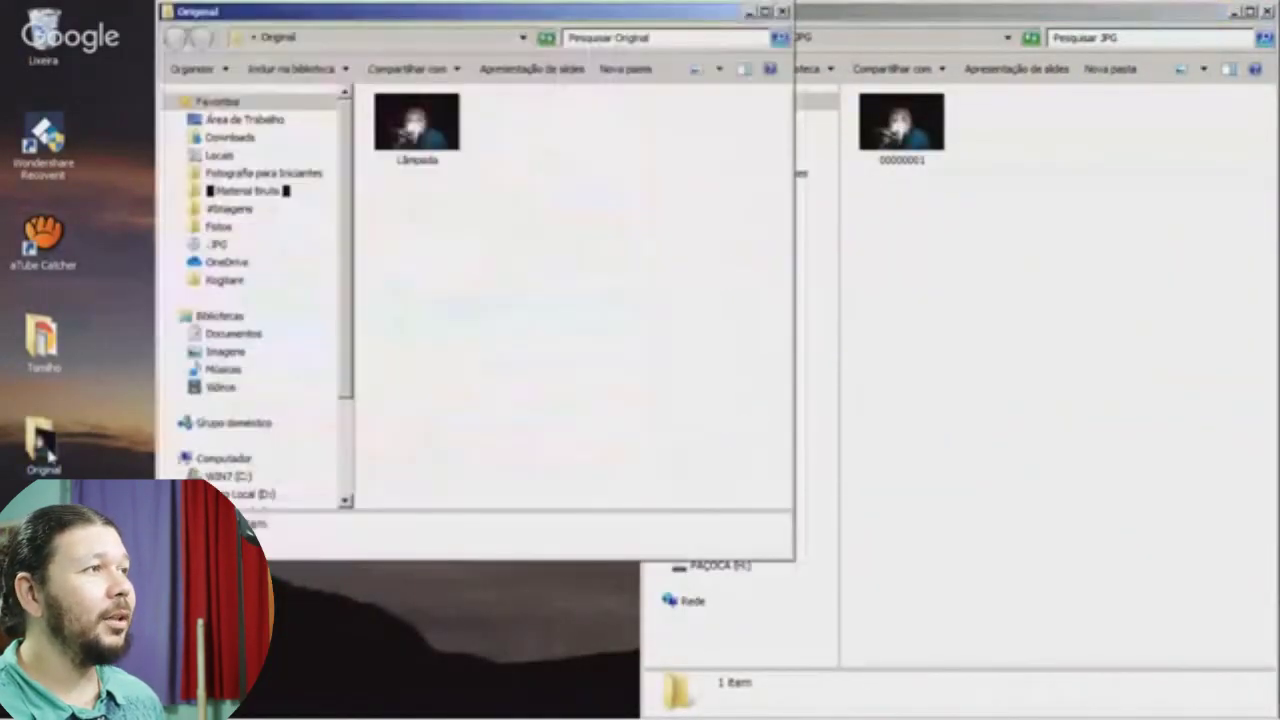
drag(503, 20, 2, 30)
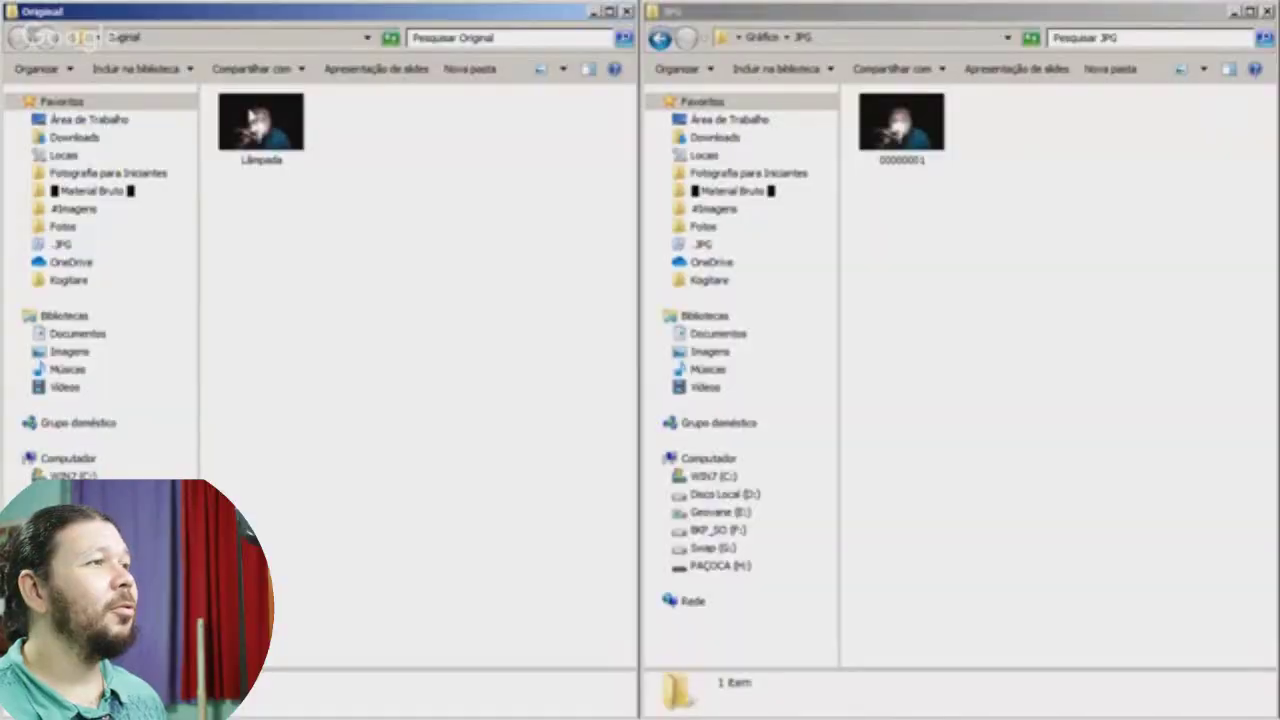
Show the properties of the original Lâmpada photo and the recovered 00000001 photo side by side to compare them.
right_click(251, 114)
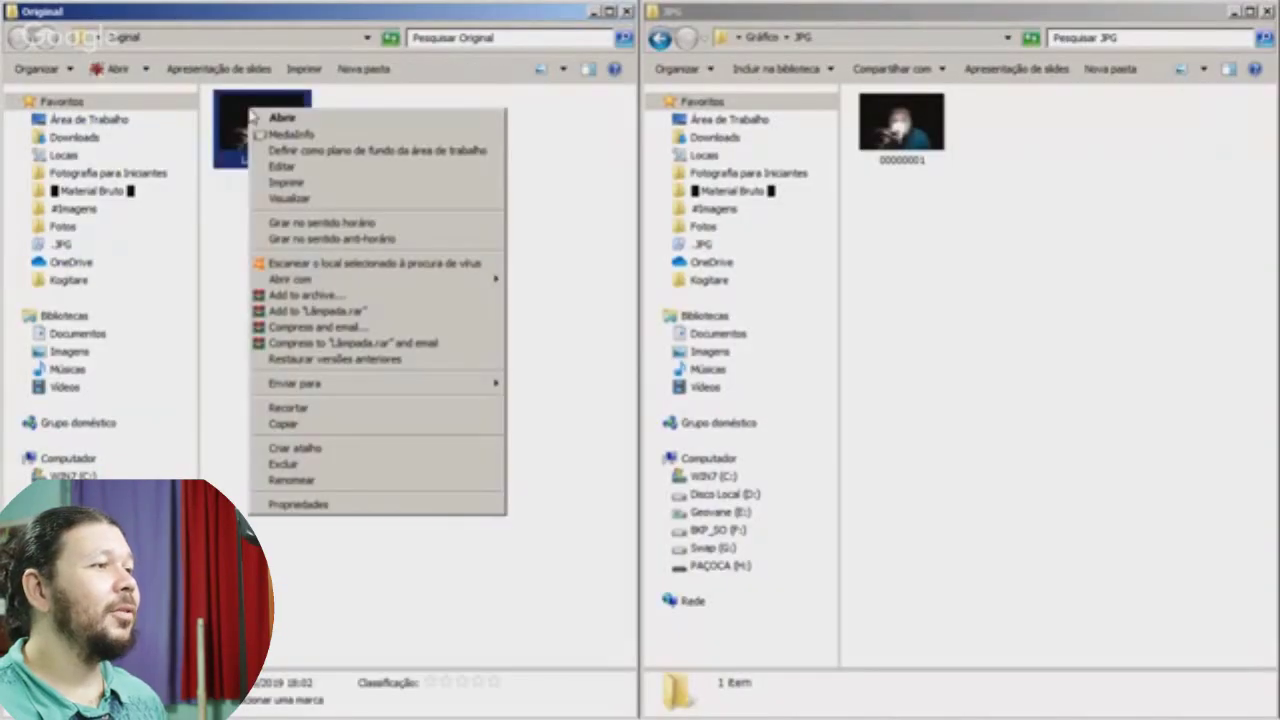
click(289, 505)
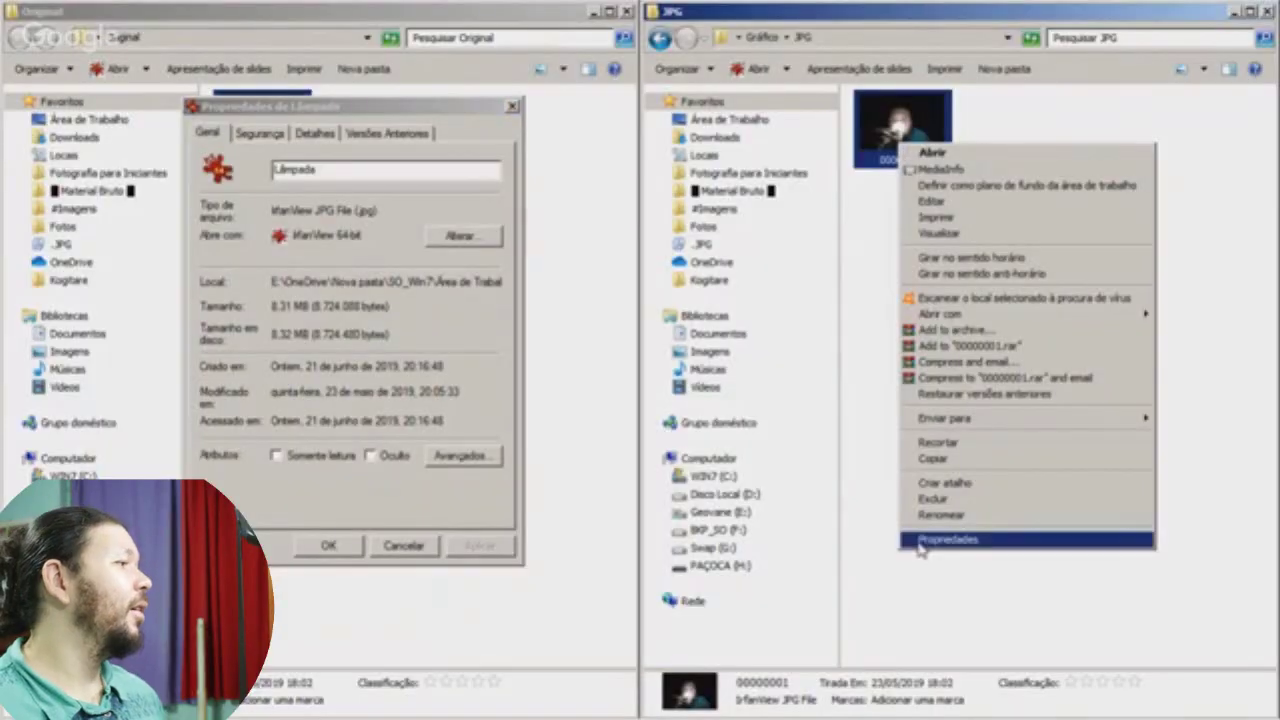
click(920, 535)
drag(1000, 153, 730, 88)
drag(392, 112, 499, 101)
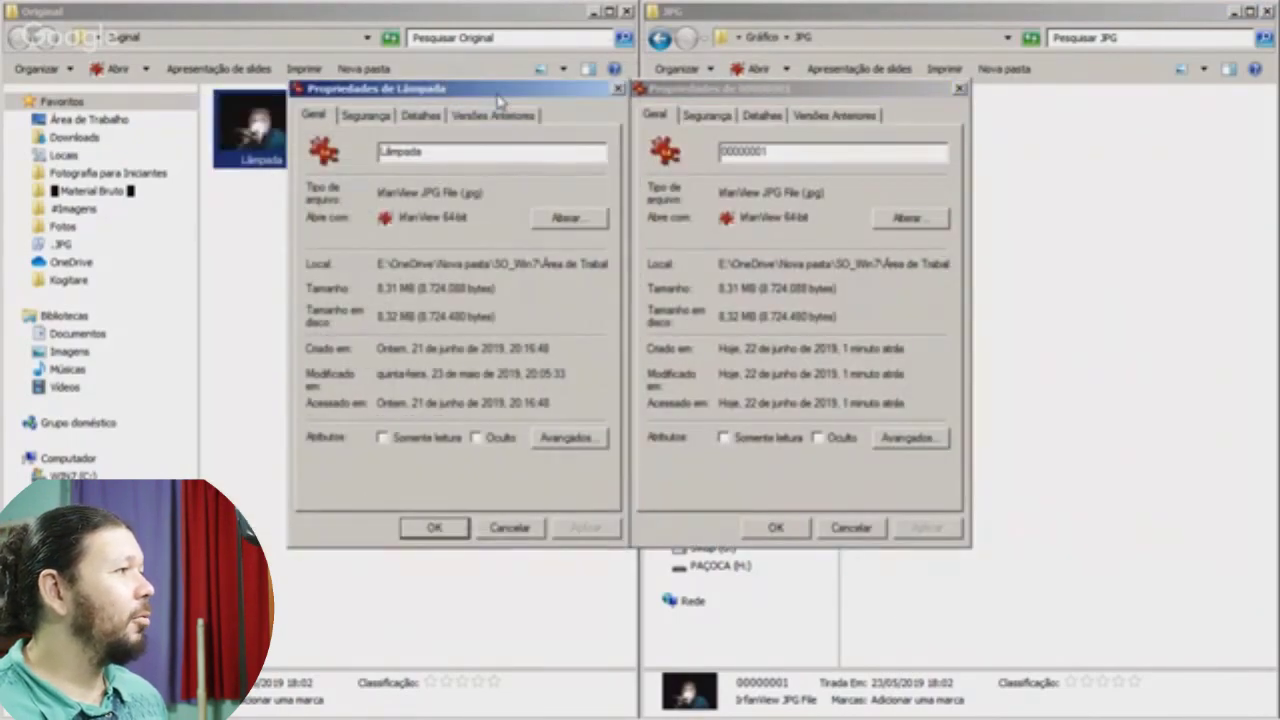